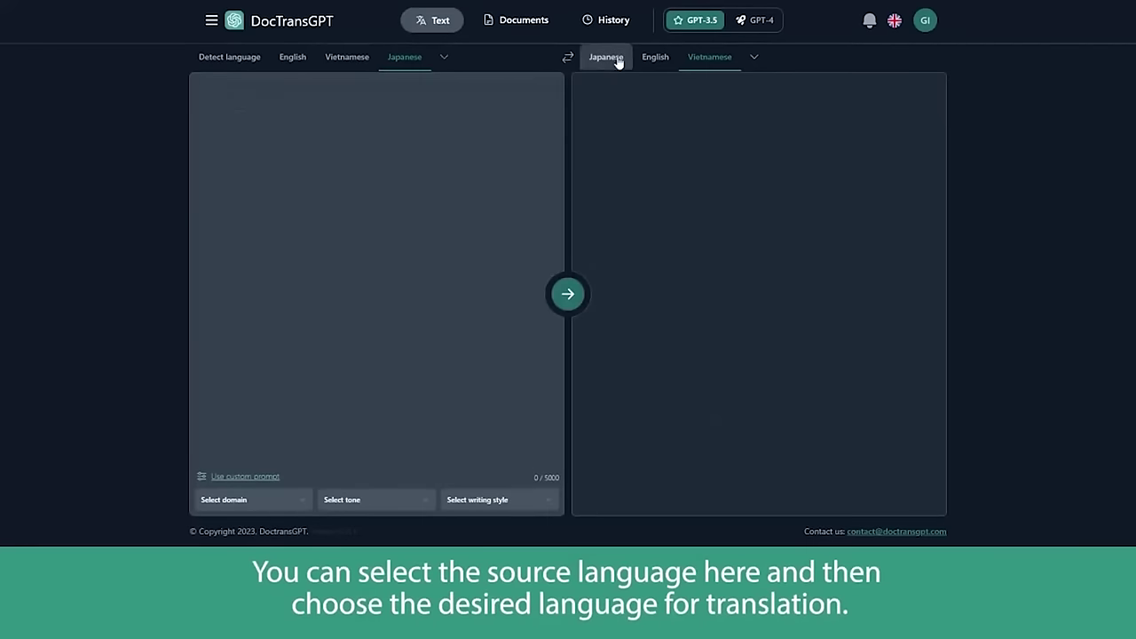
Step: Browse the target language list and the translation domain options
{"action": "left_click", "coordinate": [754, 59]}
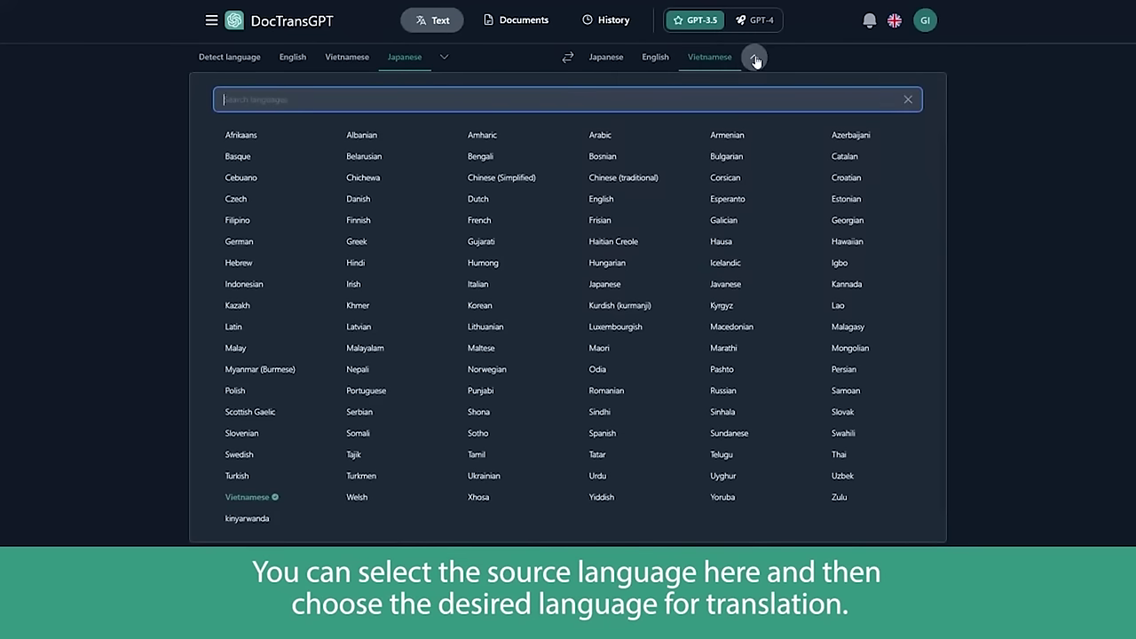
{"action": "left_click", "coordinate": [755, 59]}
{"action": "left_click", "coordinate": [284, 497]}
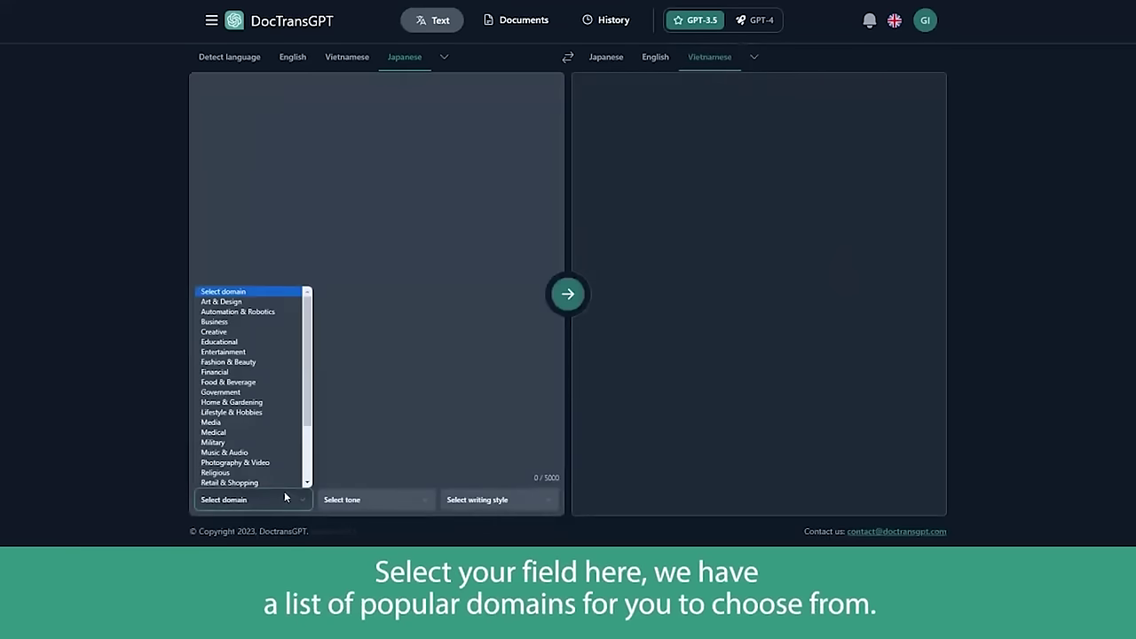
{"action": "scroll", "coordinate": [289, 429], "scroll_direction": "down", "scroll_amount": 3}
{"action": "scroll", "coordinate": [289, 430], "scroll_direction": "up", "scroll_amount": 3}
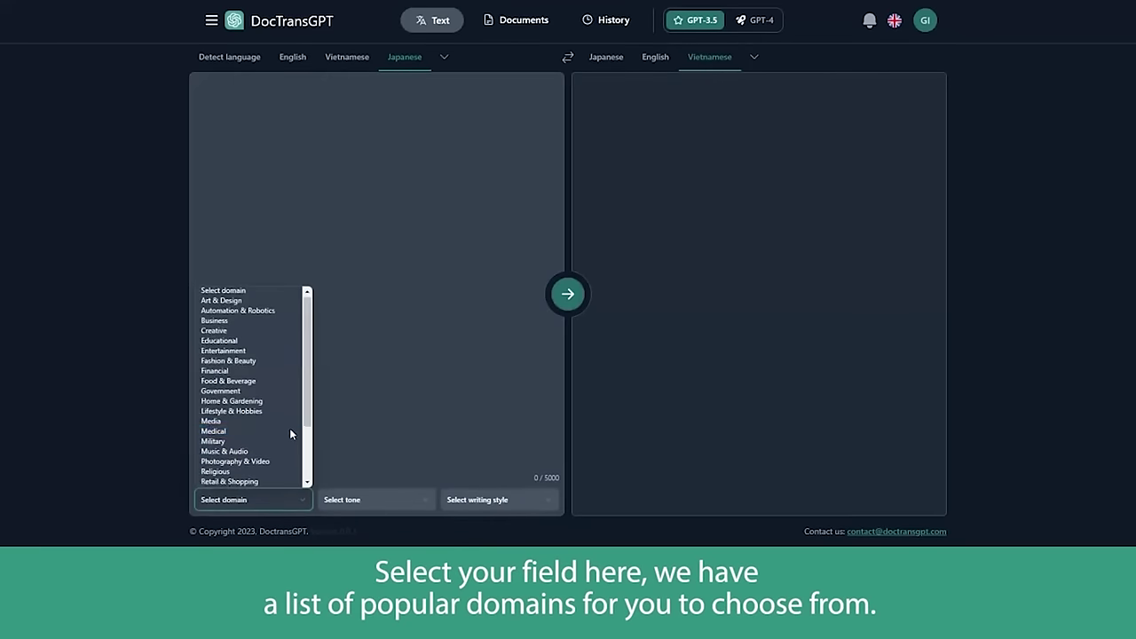
Step: Look through the tone and writing style lists, then bring up the custom prompt entry
{"action": "left_click", "coordinate": [364, 494]}
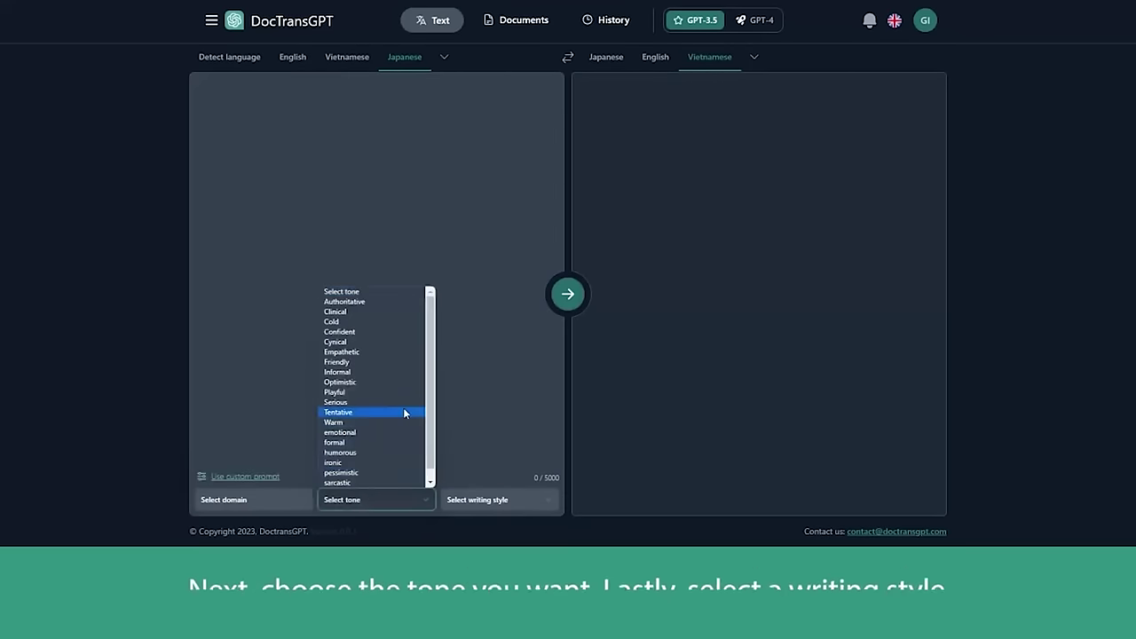
{"action": "scroll", "coordinate": [404, 412], "scroll_direction": "down", "scroll_amount": 1}
{"action": "scroll", "coordinate": [403, 412], "scroll_direction": "up", "scroll_amount": 1}
{"action": "left_click", "coordinate": [497, 501]}
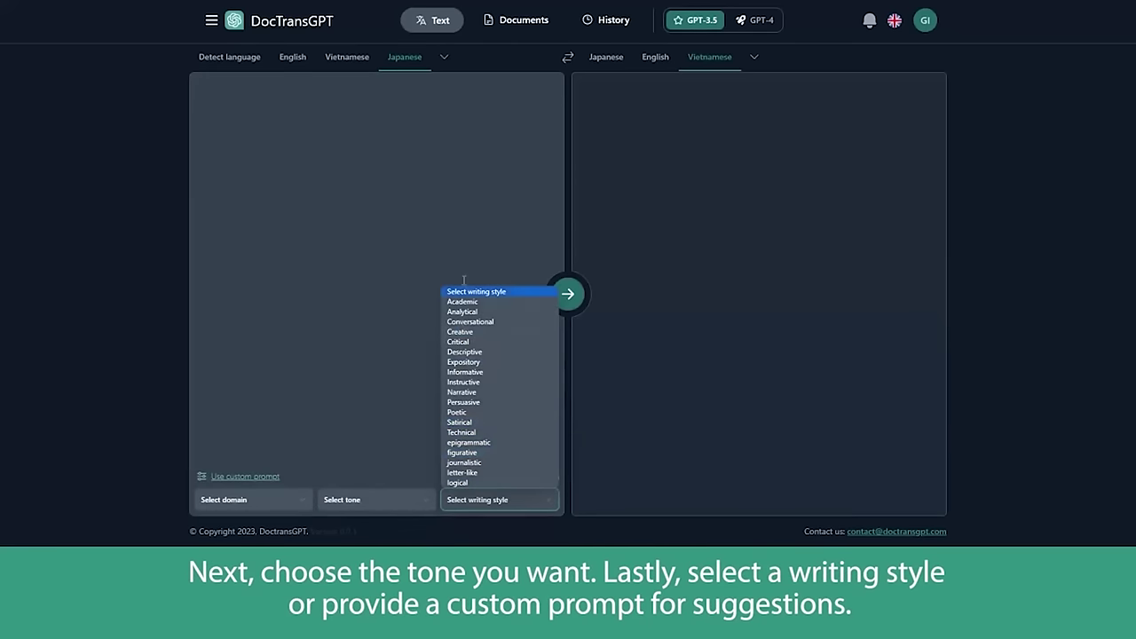
{"action": "left_click", "coordinate": [271, 477]}
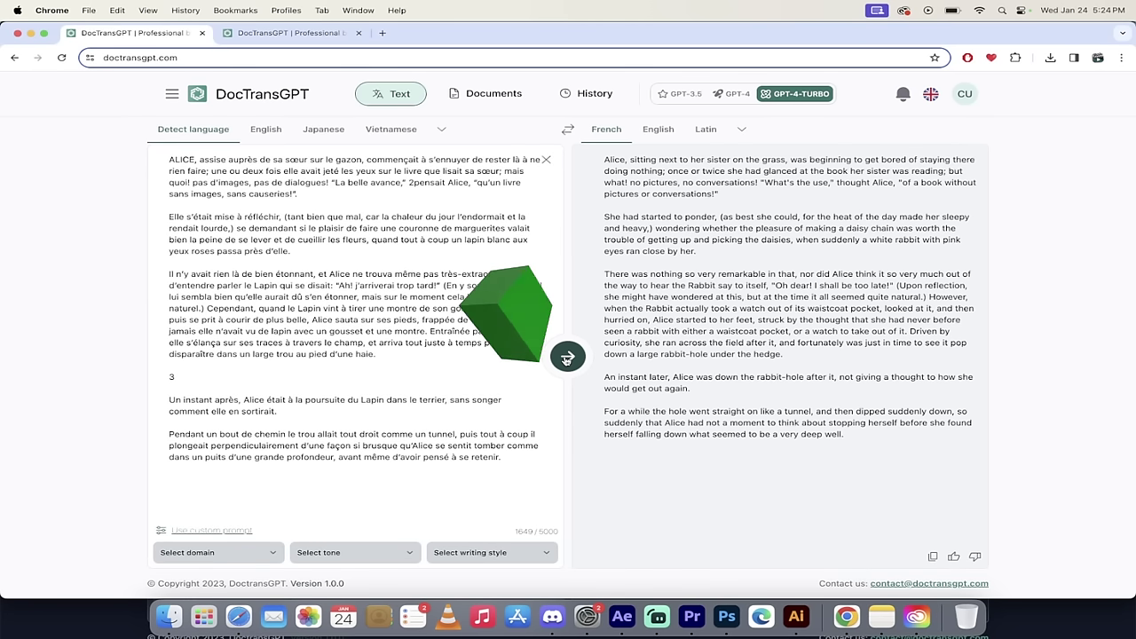
Step: Go to the Documents page to view the Alice_in_Wonderland.pdf translation
{"action": "left_click", "coordinate": [494, 94]}
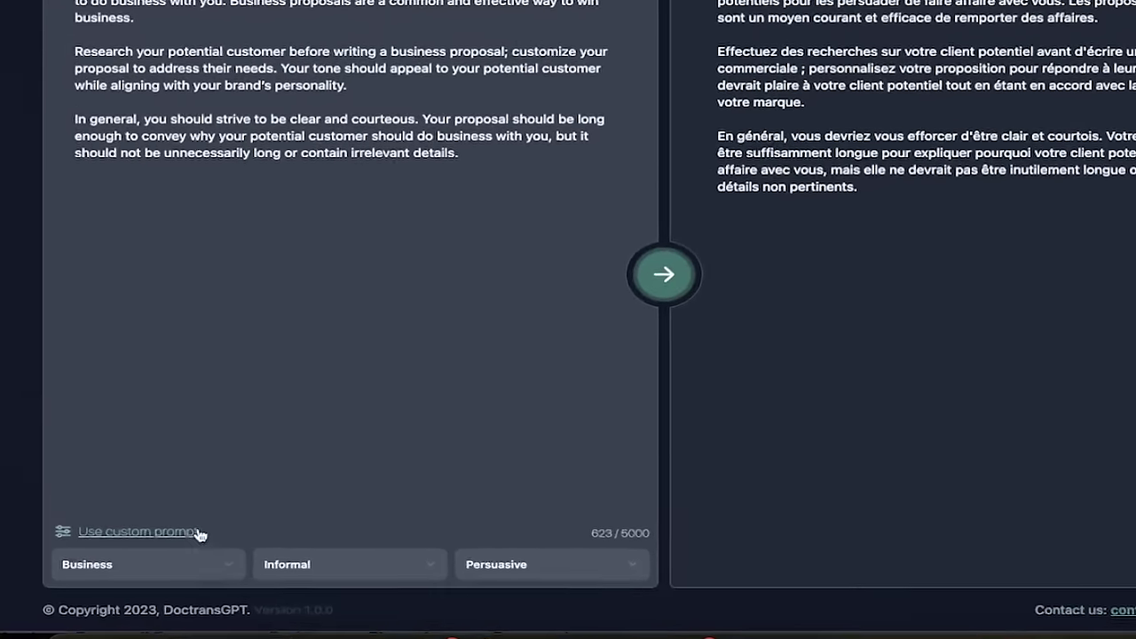
{"action": "left_click", "coordinate": [163, 566]}
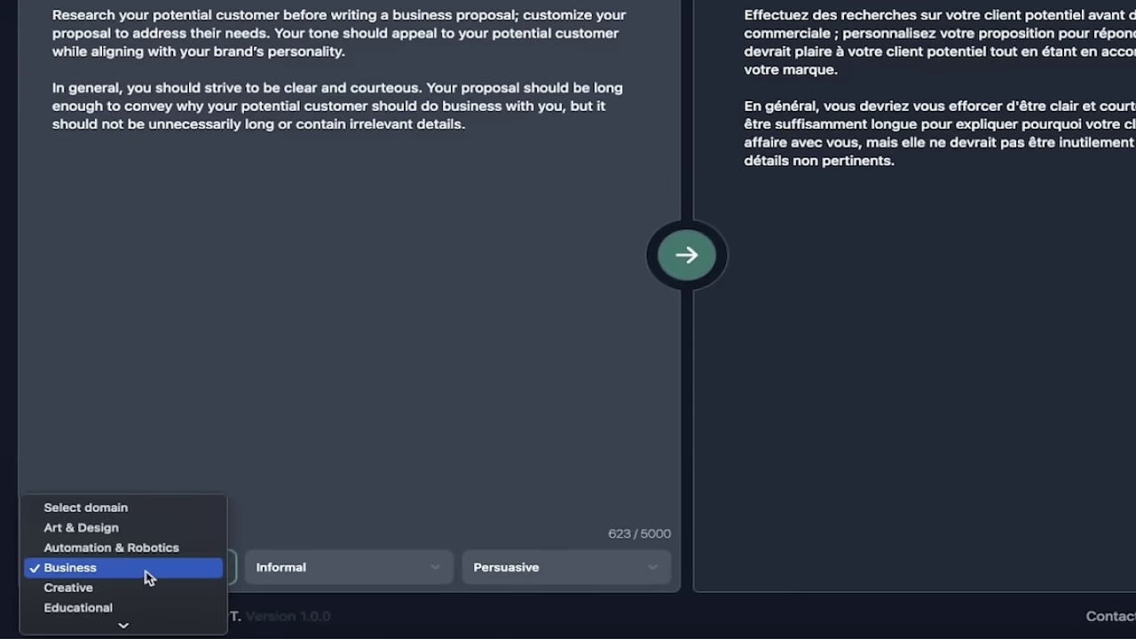
{"action": "left_click", "coordinate": [147, 577]}
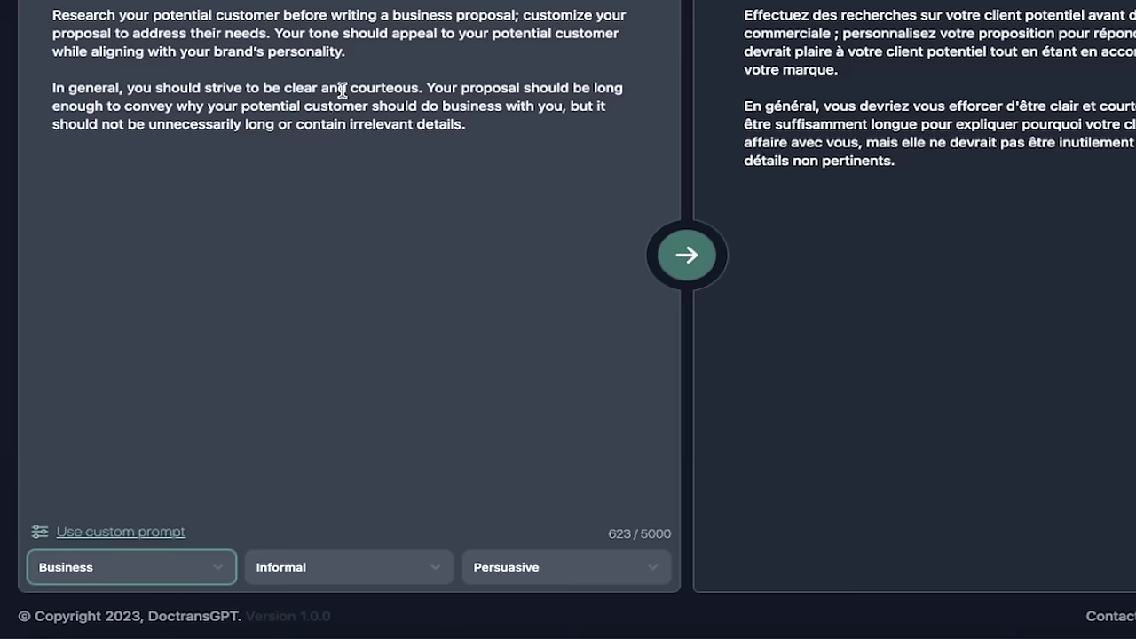
{"action": "left_click", "coordinate": [345, 573]}
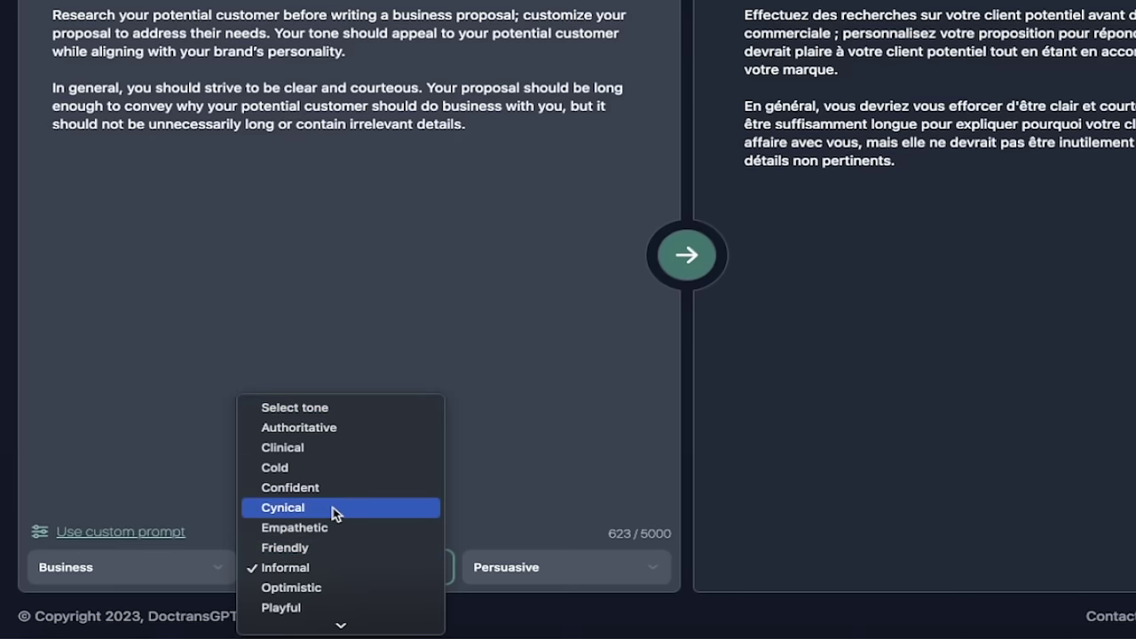
{"action": "scroll", "coordinate": [336, 573], "scroll_direction": "down", "scroll_amount": 3}
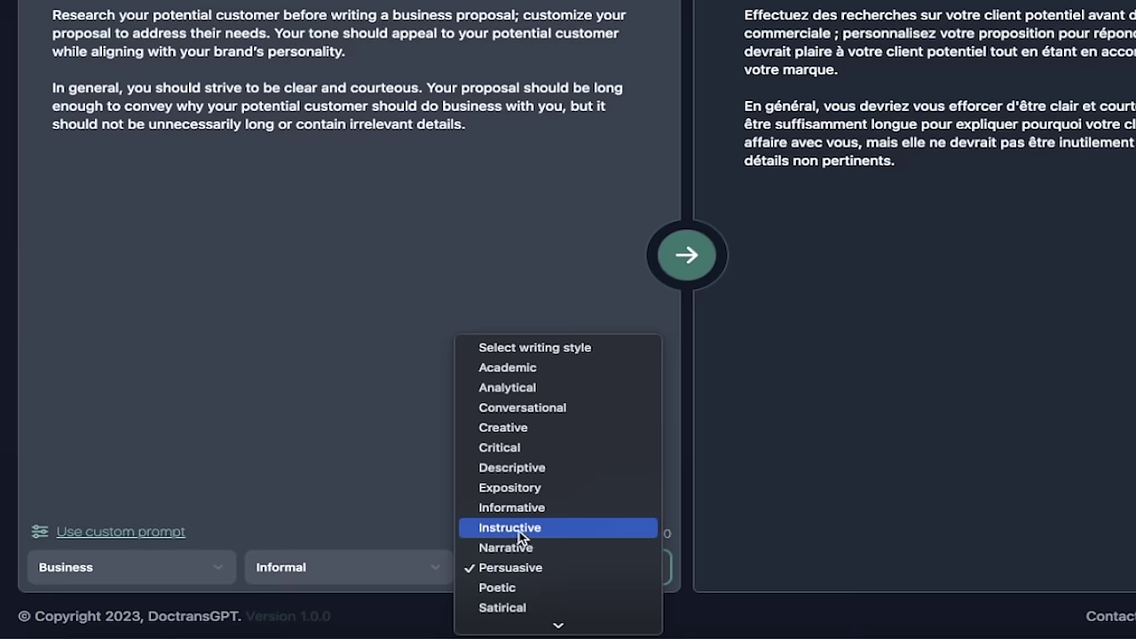
{"action": "left_click", "coordinate": [337, 473]}
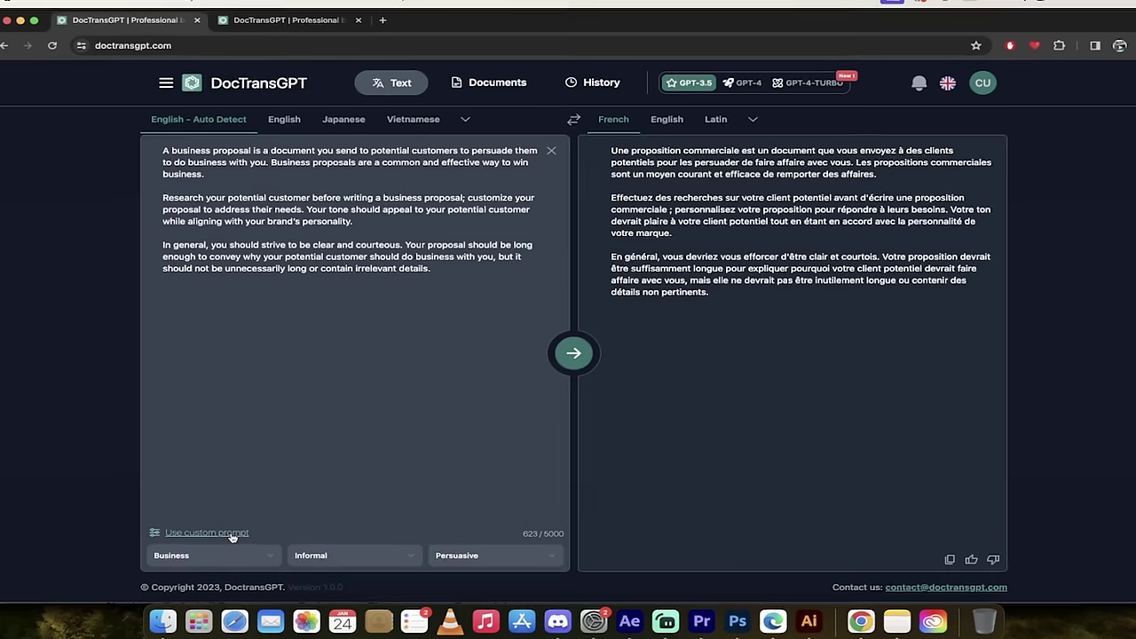
Step: Switch to Use custom prompt and place the cursor in the Custom prompt box
{"action": "left_click", "coordinate": [236, 531]}
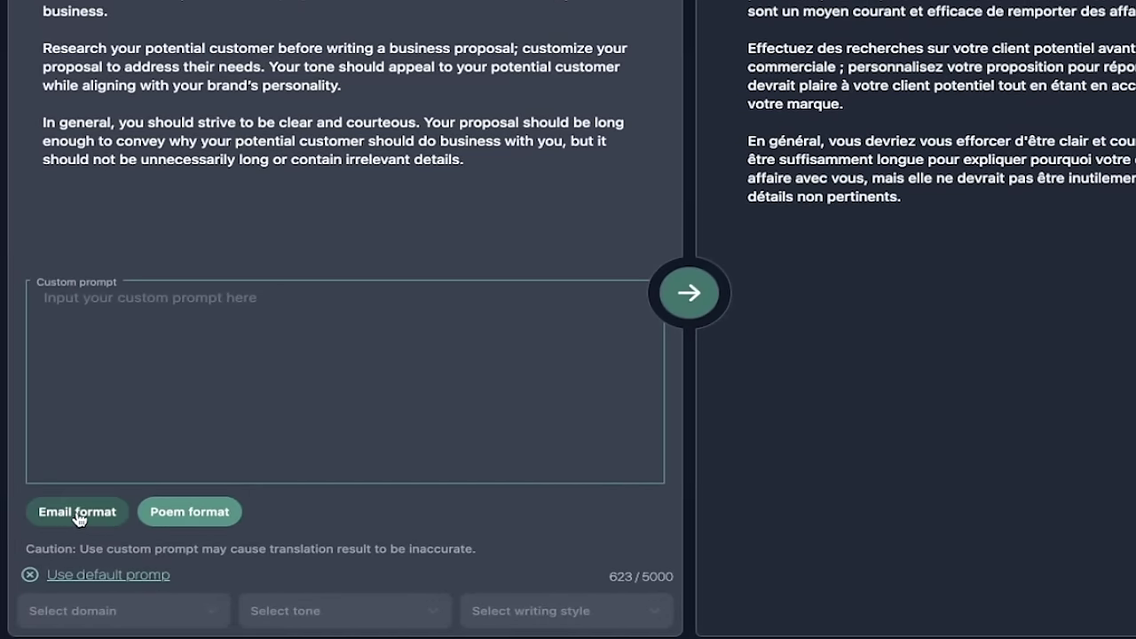
{"action": "left_click", "coordinate": [264, 421]}
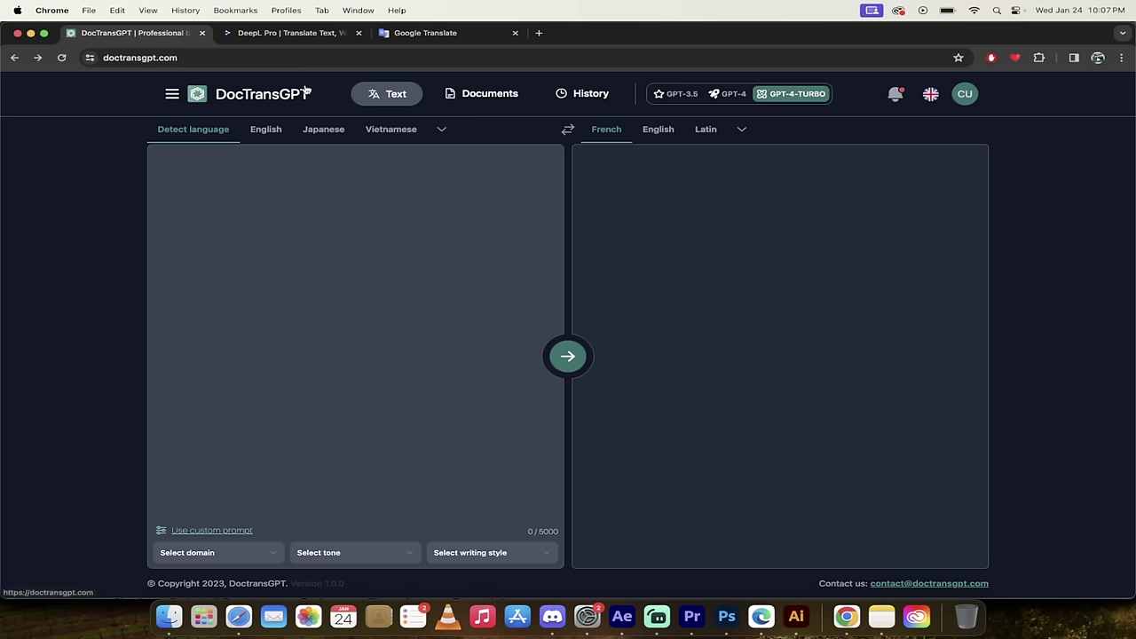
Step: Switch to the Google Translate tab showing the proposal translated into French
{"action": "left_click", "coordinate": [425, 38]}
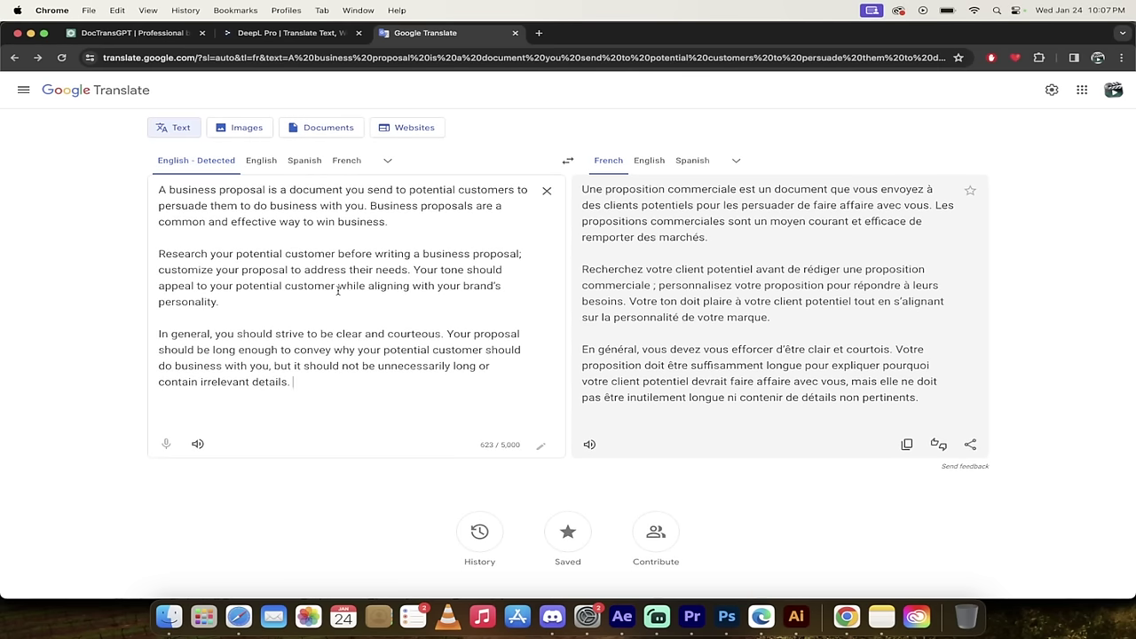
Step: Scroll through the DeepL Pro plans page, then go back to the DocTransGPT translator tab
{"action": "left_click", "coordinate": [302, 37]}
{"action": "scroll", "coordinate": [331, 205], "scroll_direction": "up", "scroll_amount": 10}
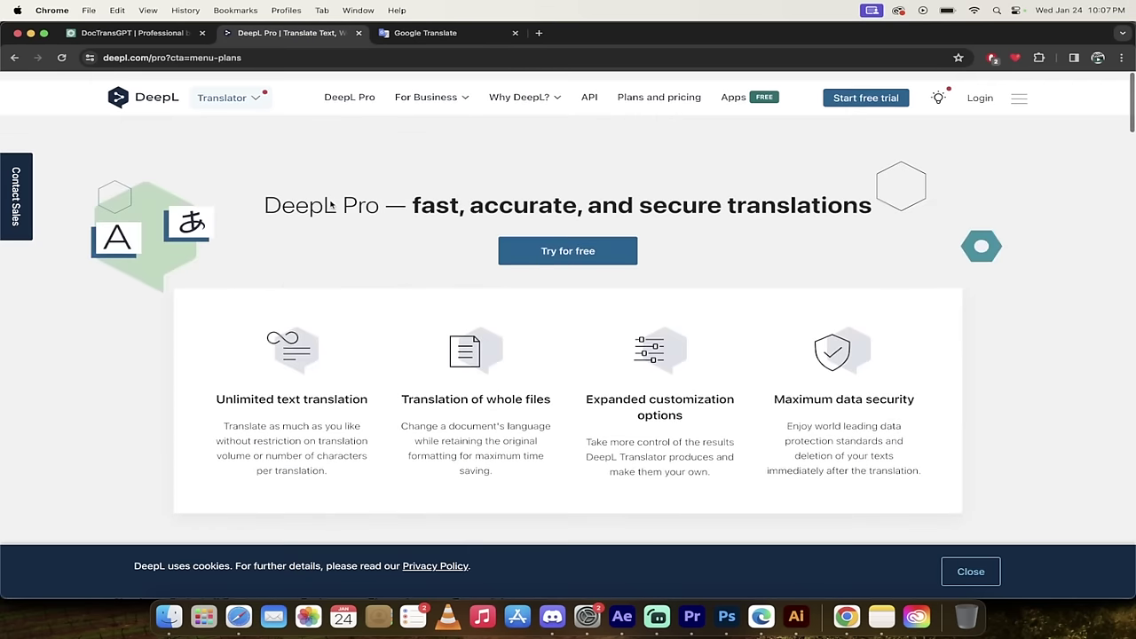
{"action": "scroll", "coordinate": [330, 205], "scroll_direction": "down", "scroll_amount": 1}
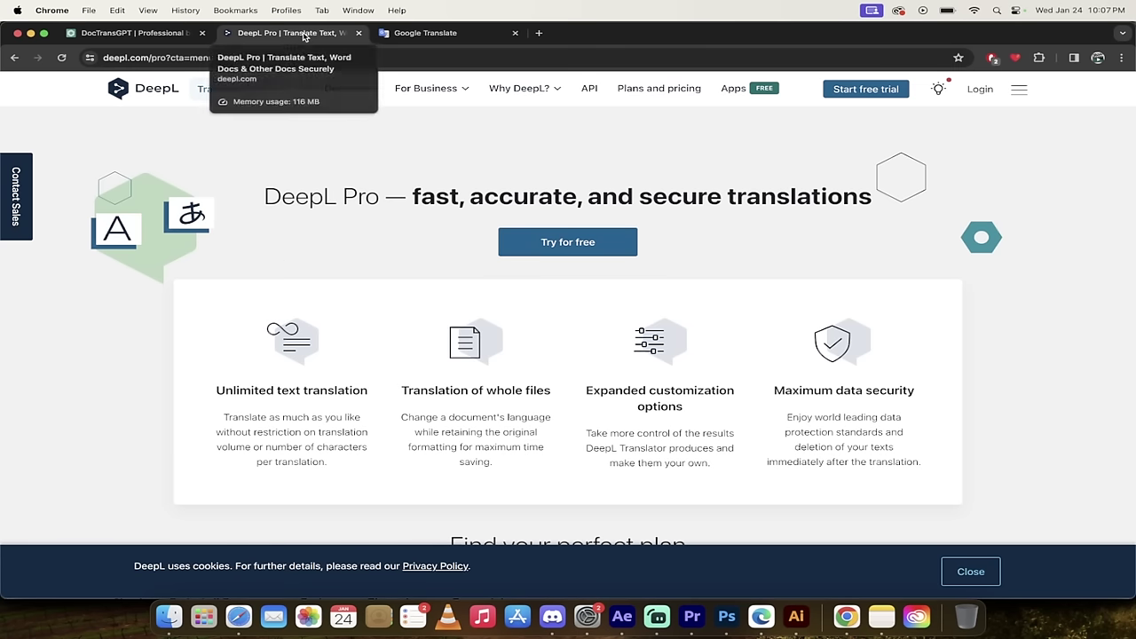
{"action": "left_click", "coordinate": [128, 36]}
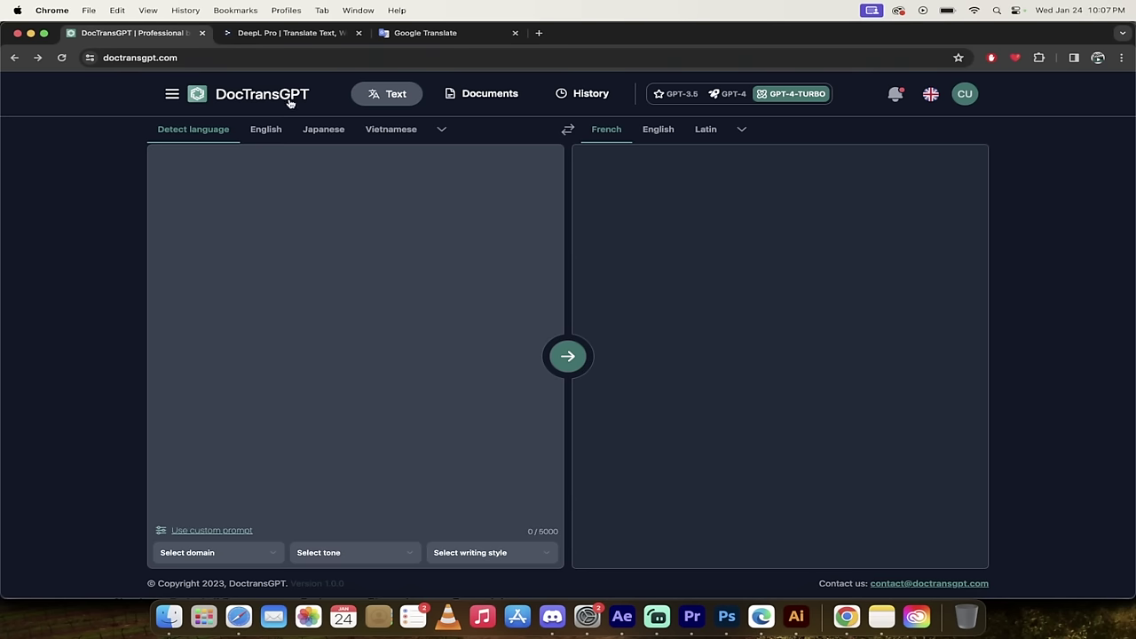
Step: Go to Pricing Plans from the side menu: Free $0, Starter $6, Professional $30, Premium $100
{"action": "left_click", "coordinate": [172, 95]}
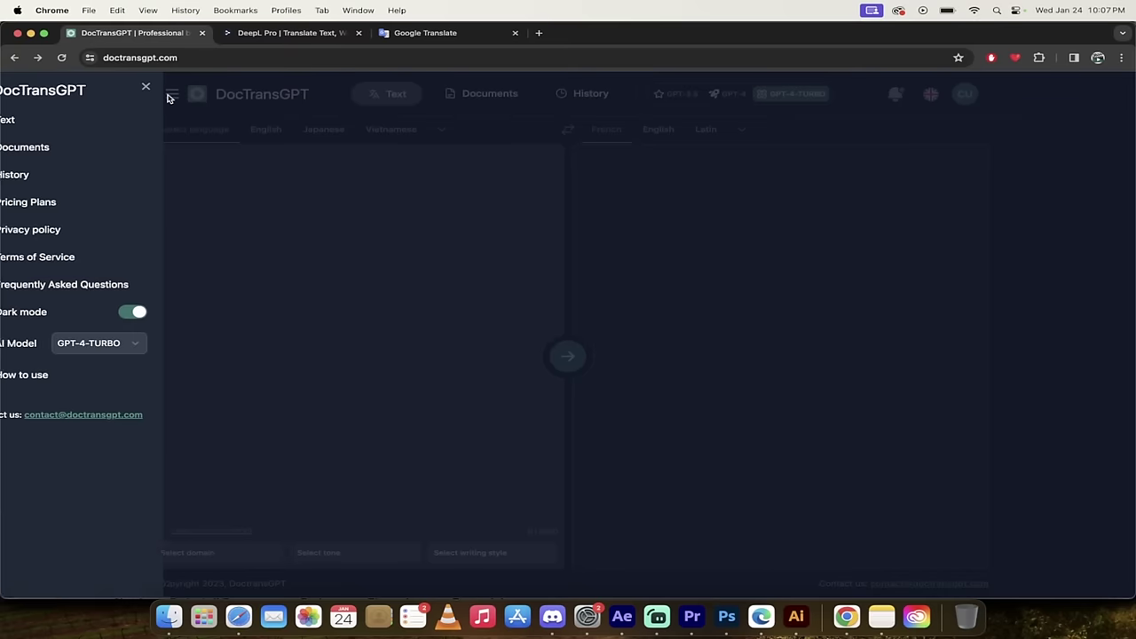
{"action": "left_click", "coordinate": [70, 203]}
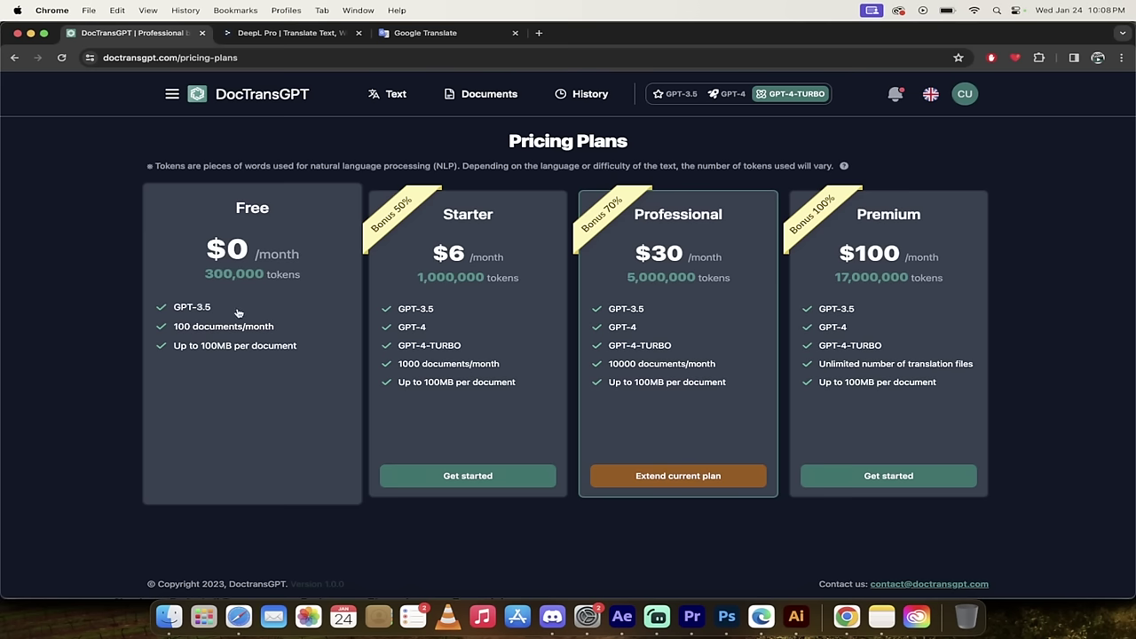
{"action": "mouse_move", "coordinate": [492, 256]}
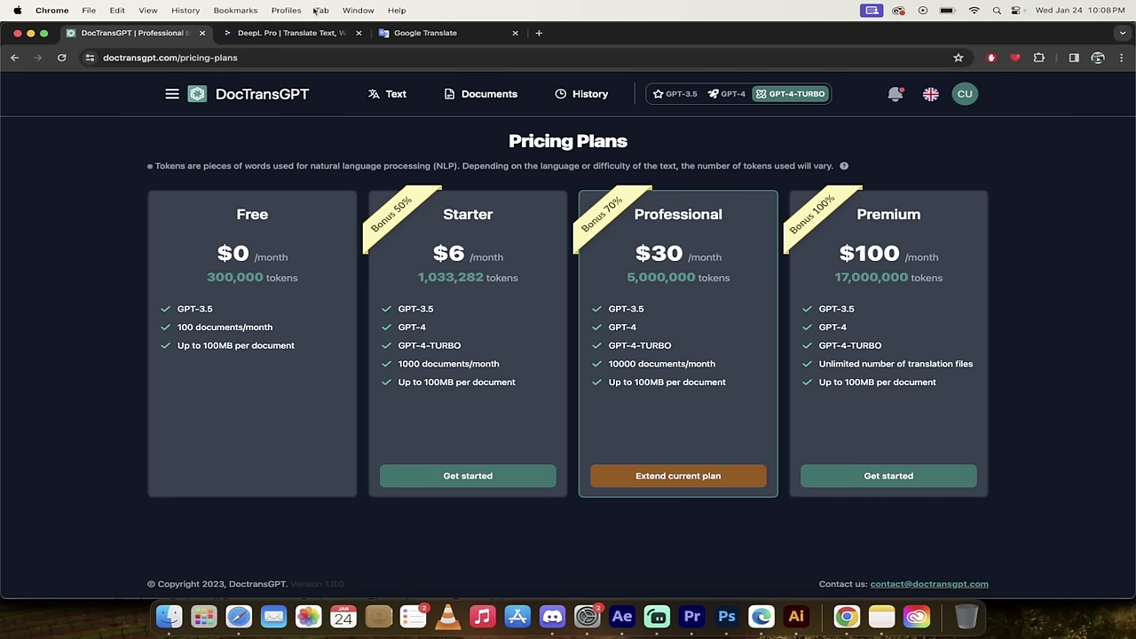
Step: Switch over to the DeepL Pro page in the other browser tab
{"action": "left_click", "coordinate": [271, 36]}
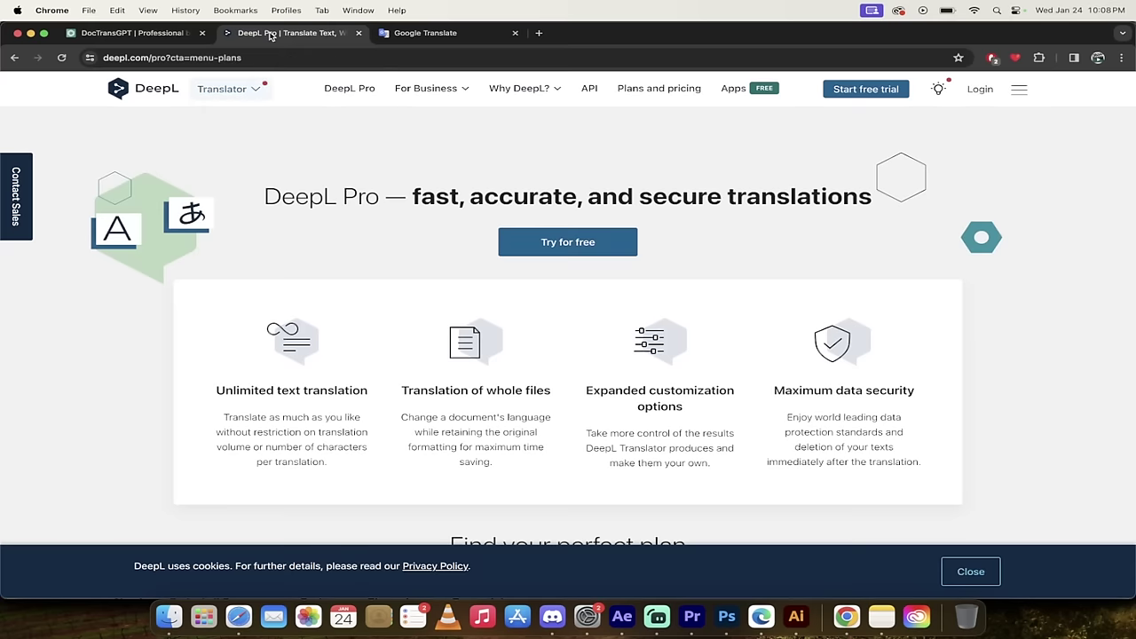
{"action": "scroll", "coordinate": [338, 296], "scroll_direction": "down", "scroll_amount": 2}
{"action": "scroll", "coordinate": [550, 158], "scroll_direction": "up", "scroll_amount": 2}
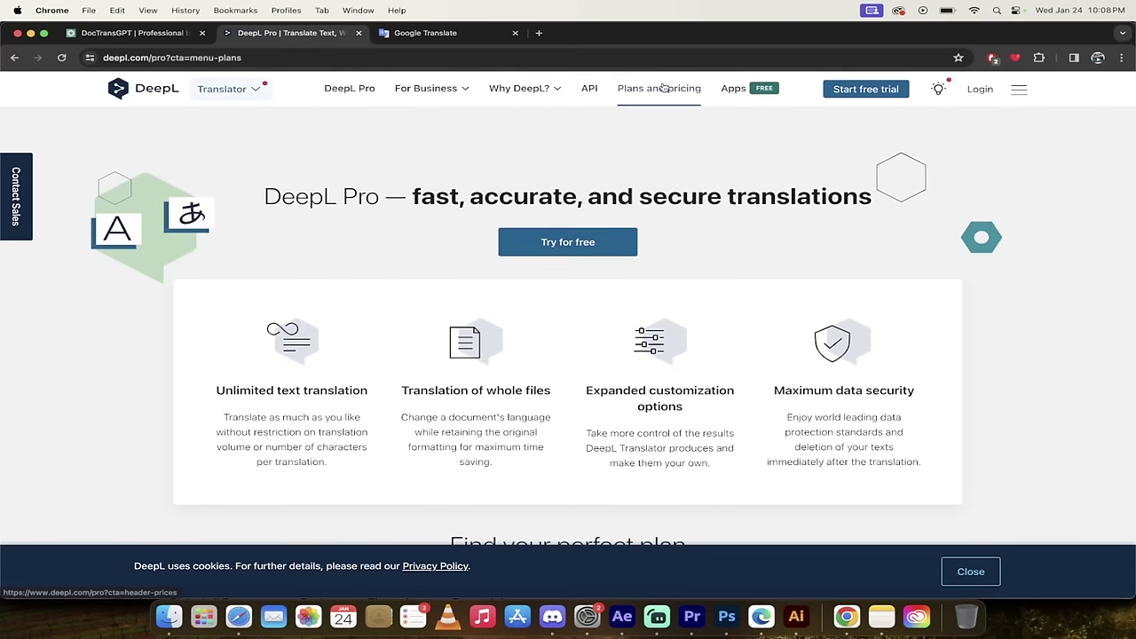
Step: Review DeepL's Starter, Advanced and Ultimate plan prices and features, then return to DocTransGPT
{"action": "left_click", "coordinate": [635, 89]}
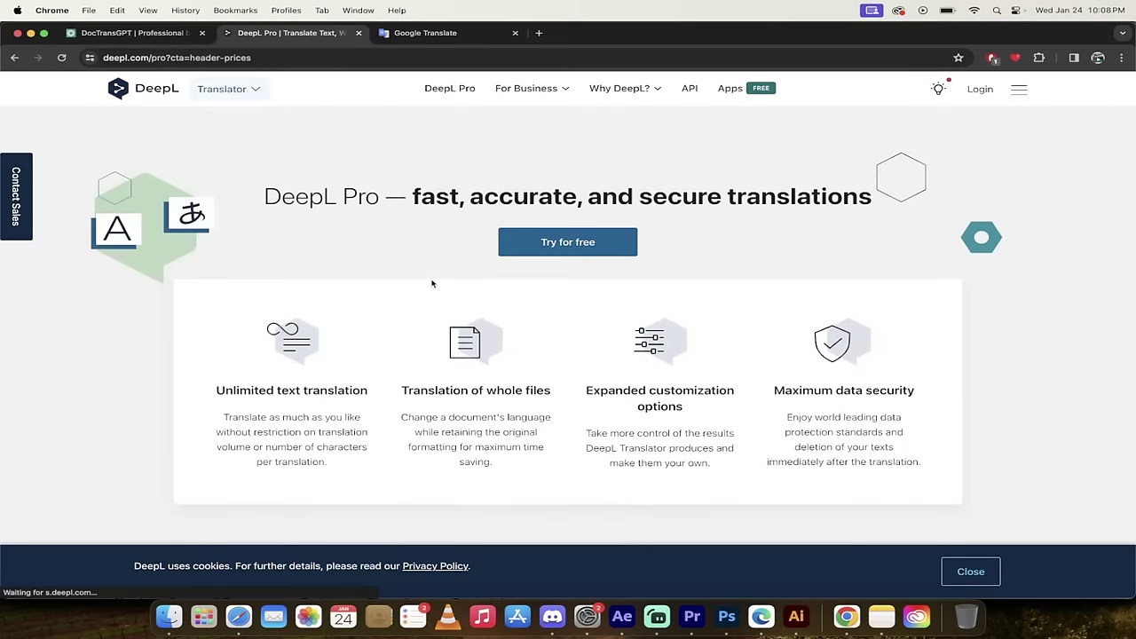
{"action": "scroll", "coordinate": [318, 321], "scroll_direction": "up", "scroll_amount": 2}
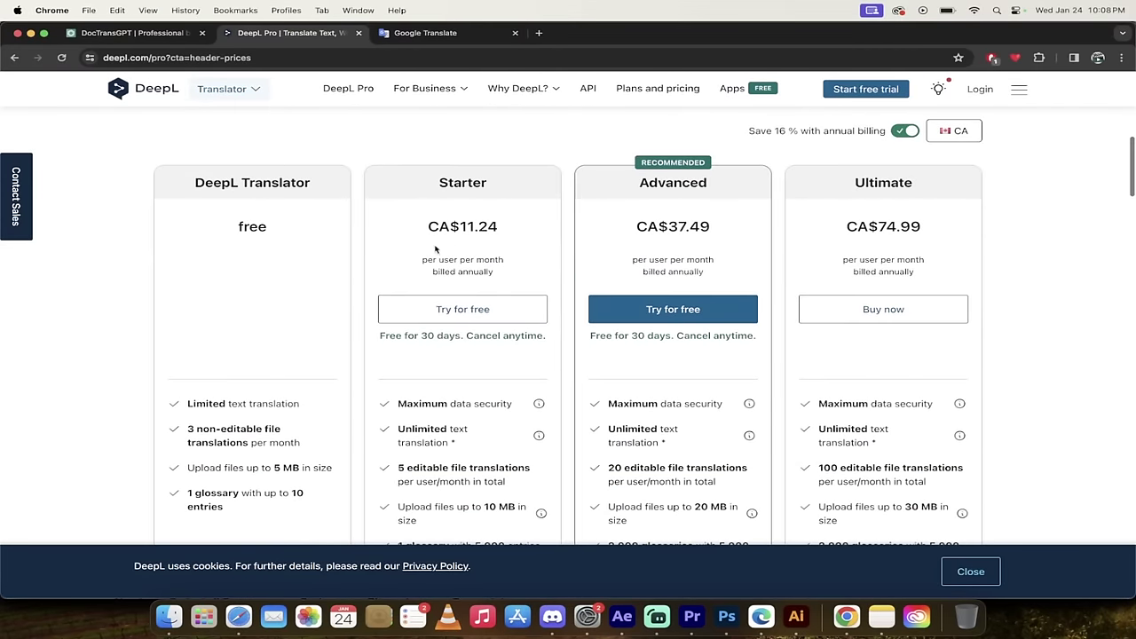
{"action": "scroll", "coordinate": [426, 293], "scroll_direction": "down", "scroll_amount": 2}
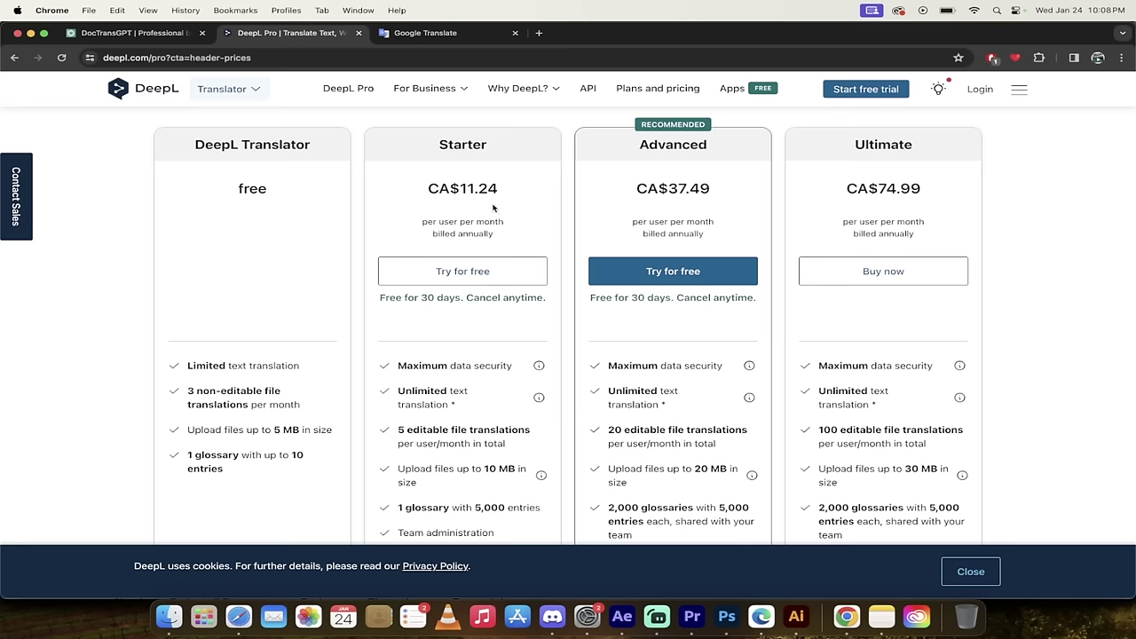
{"action": "scroll", "coordinate": [493, 208], "scroll_direction": "down", "scroll_amount": 2}
{"action": "scroll", "coordinate": [546, 222], "scroll_direction": "up", "scroll_amount": 2}
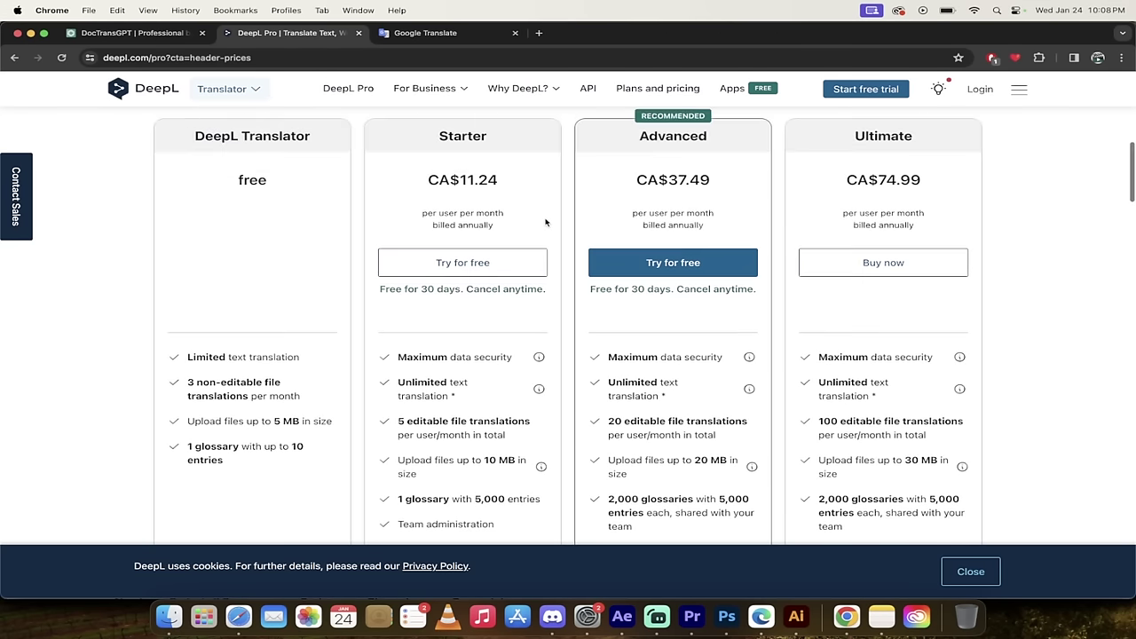
{"action": "scroll", "coordinate": [546, 223], "scroll_direction": "down", "scroll_amount": 3}
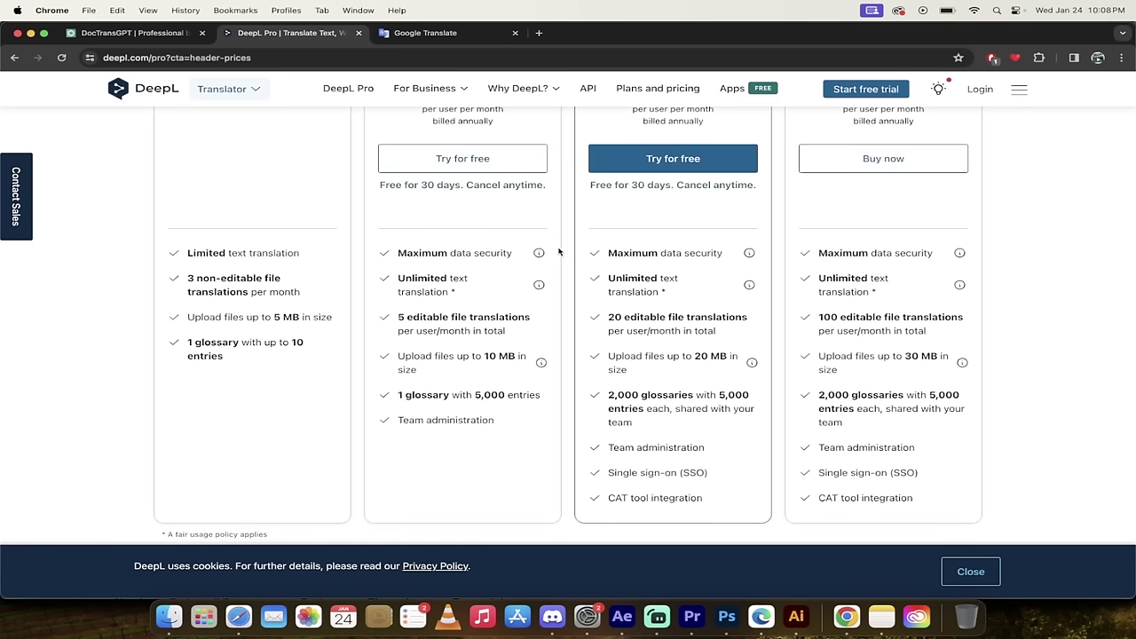
{"action": "scroll", "coordinate": [503, 321], "scroll_direction": "down", "scroll_amount": 3}
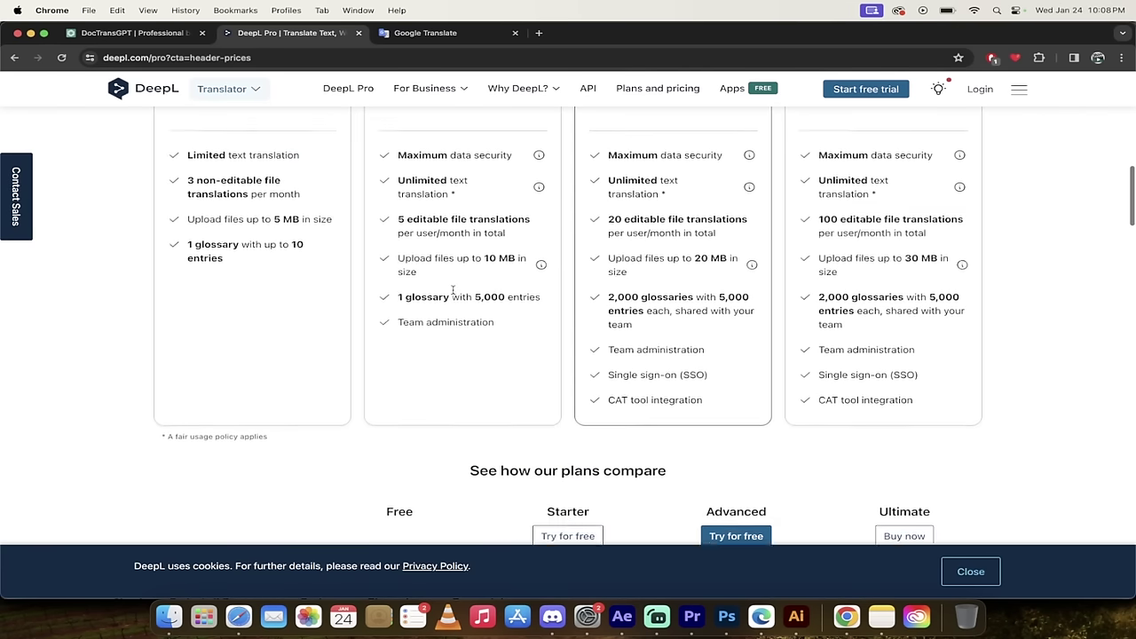
{"action": "scroll", "coordinate": [455, 267], "scroll_direction": "down", "scroll_amount": 1}
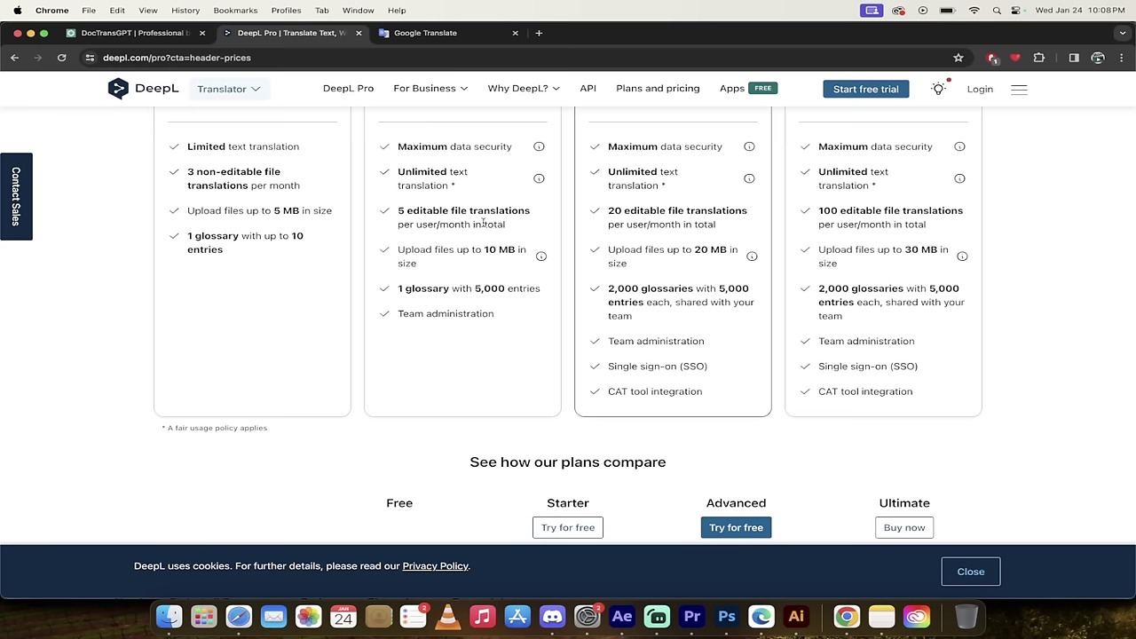
{"action": "scroll", "coordinate": [484, 223], "scroll_direction": "down", "scroll_amount": 2}
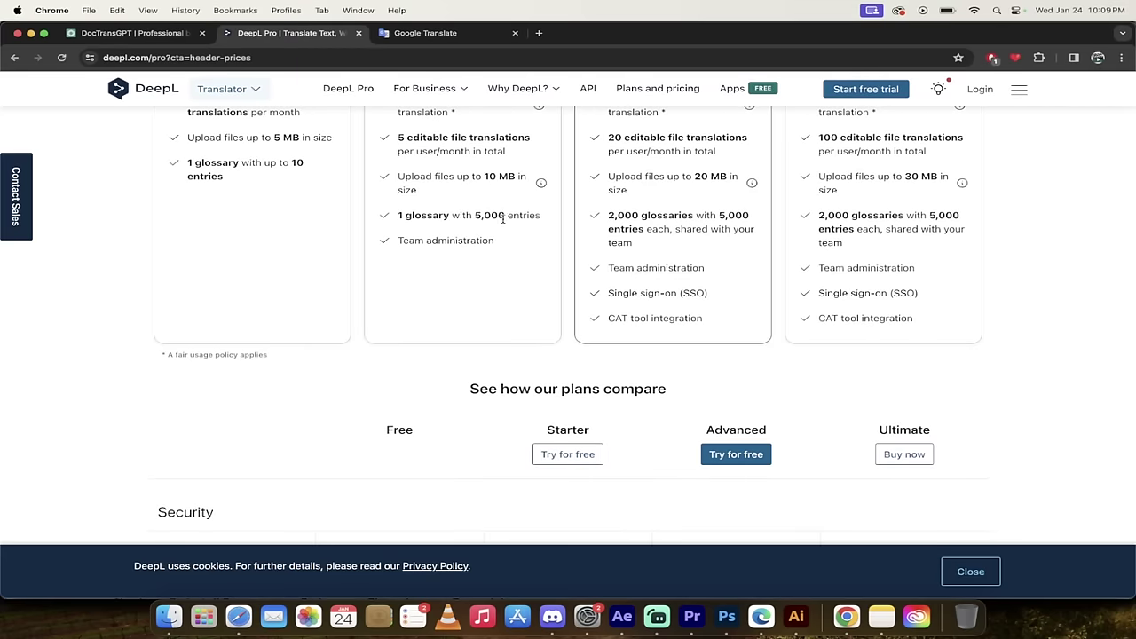
{"action": "scroll", "coordinate": [503, 218], "scroll_direction": "up", "scroll_amount": 10}
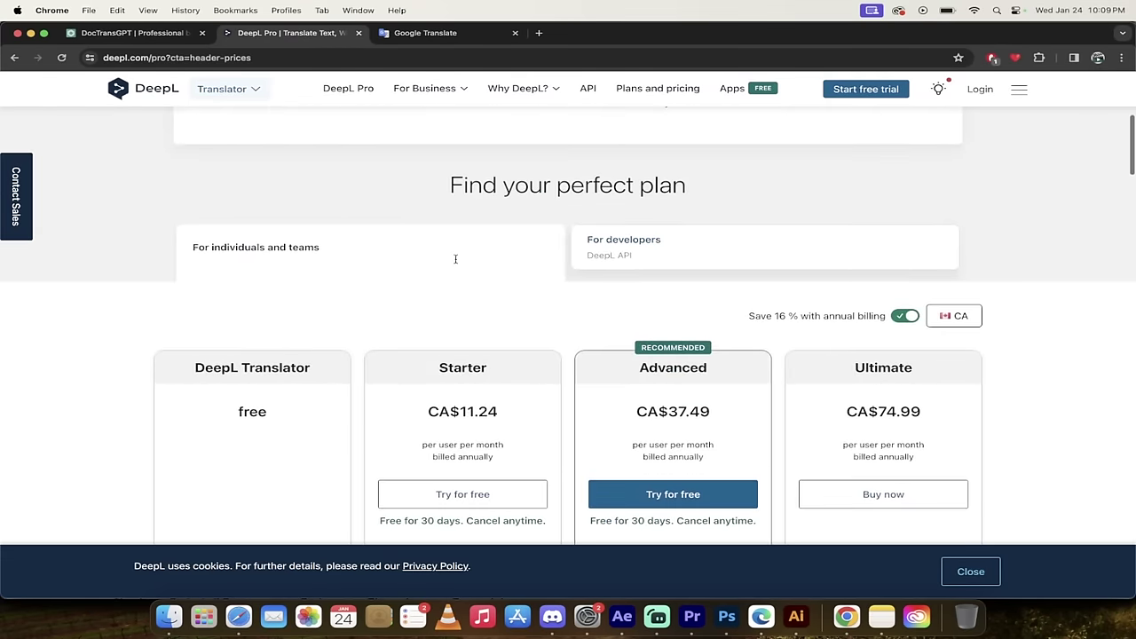
{"action": "left_click", "coordinate": [119, 33]}
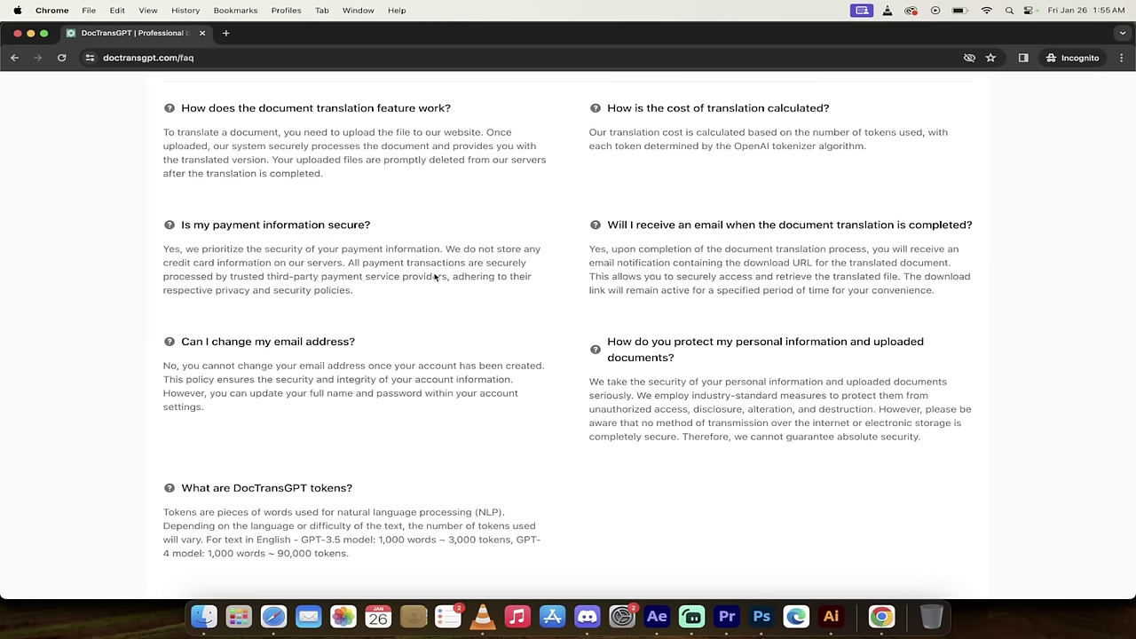
Step: Go back, then choose Text from the menu to see the sentence's German translation
{"action": "left_click", "coordinate": [14, 57]}
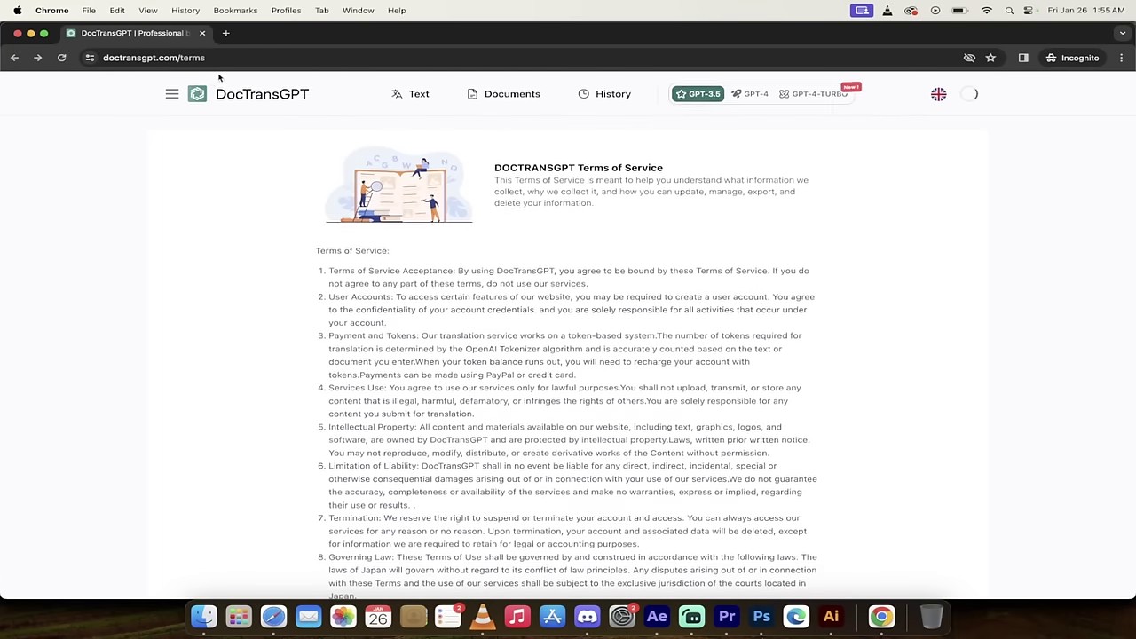
{"action": "left_click", "coordinate": [172, 103]}
{"action": "left_click", "coordinate": [83, 122]}
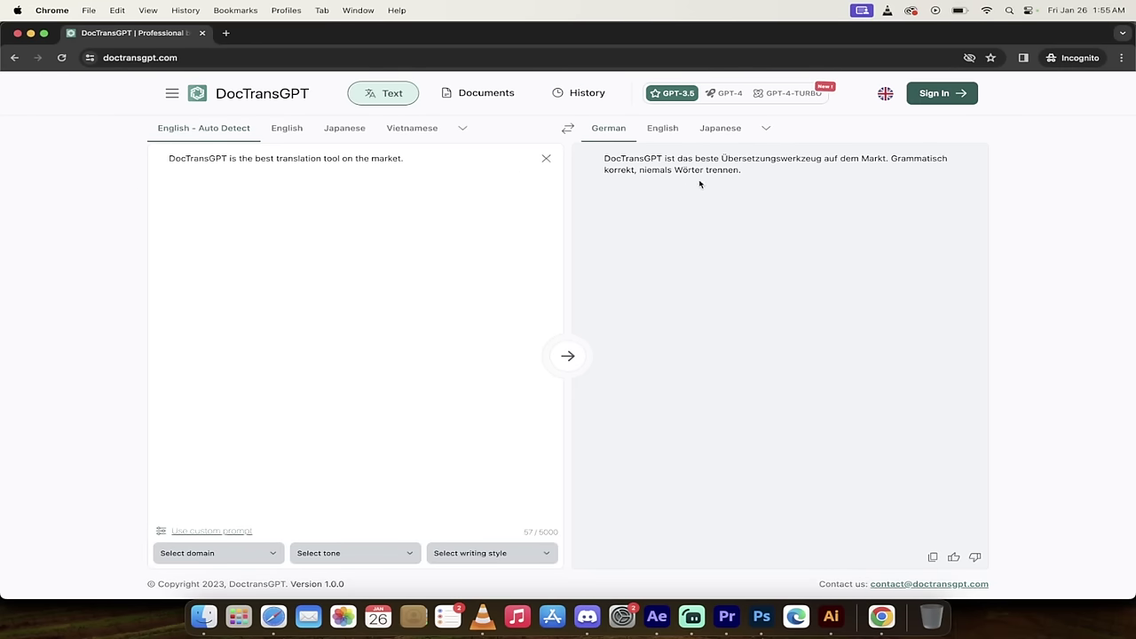
Step: Change the target language to Russian to translate the sentence
{"action": "left_click", "coordinate": [766, 130]}
{"action": "scroll", "coordinate": [764, 250], "scroll_direction": "down", "scroll_amount": 1}
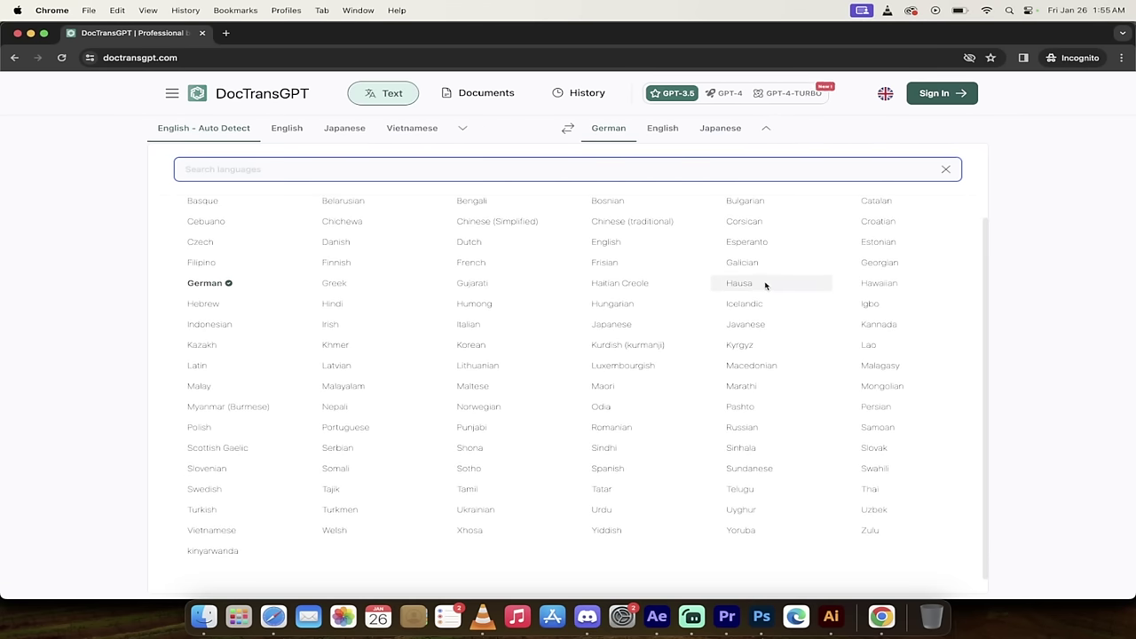
{"action": "left_click", "coordinate": [743, 428]}
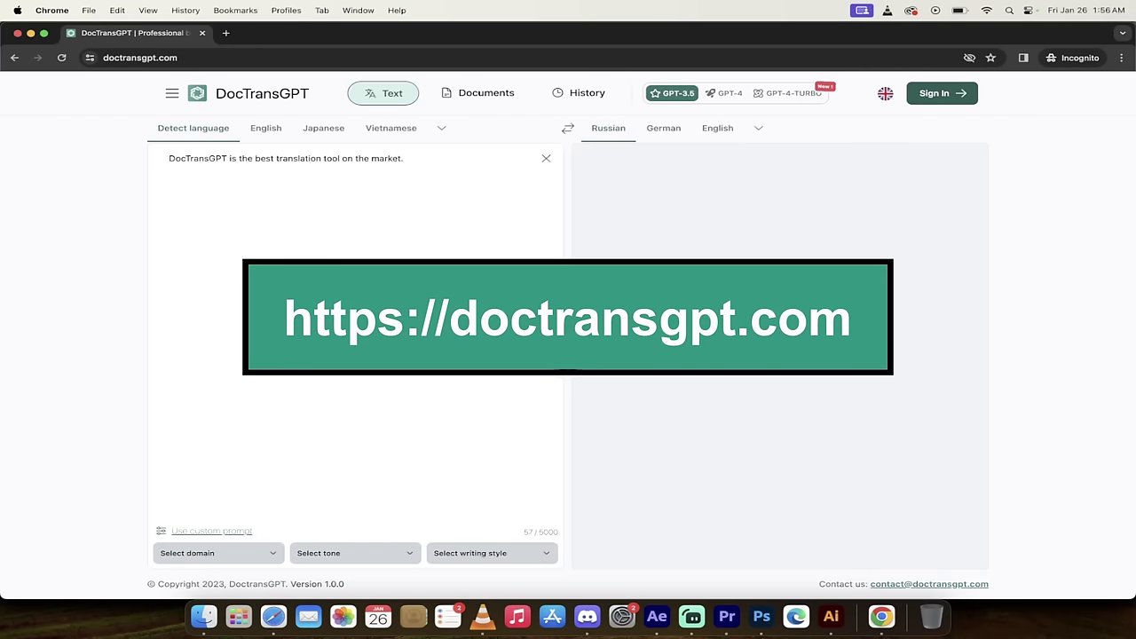
Step: Open the site's list of pages, close it, and open it again
{"action": "left_click", "coordinate": [172, 93]}
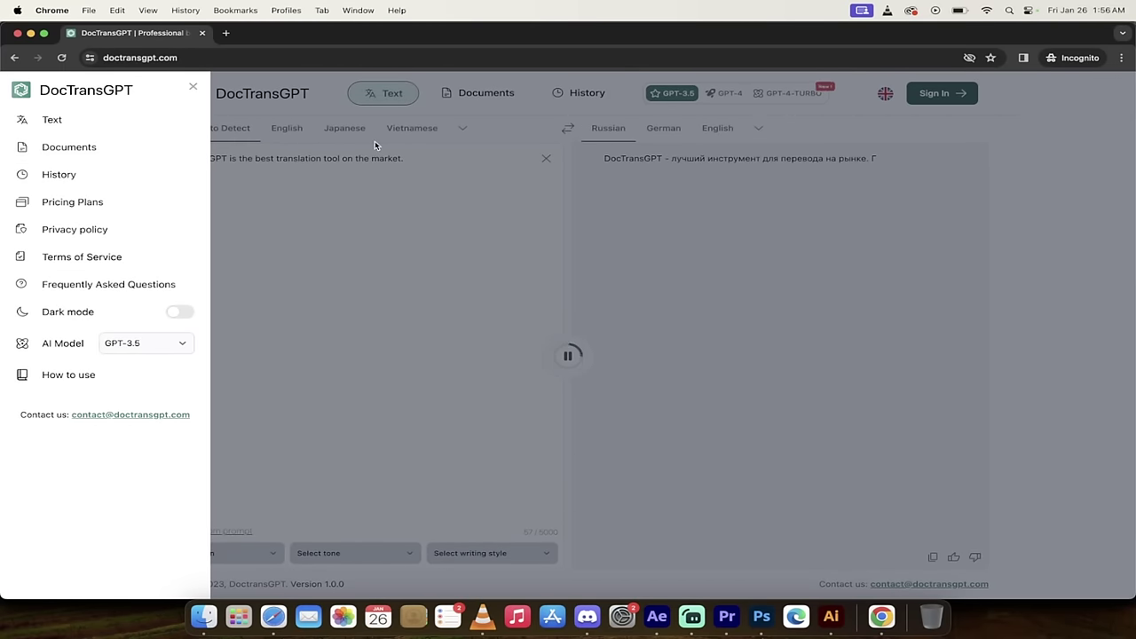
{"action": "left_click", "coordinate": [283, 185]}
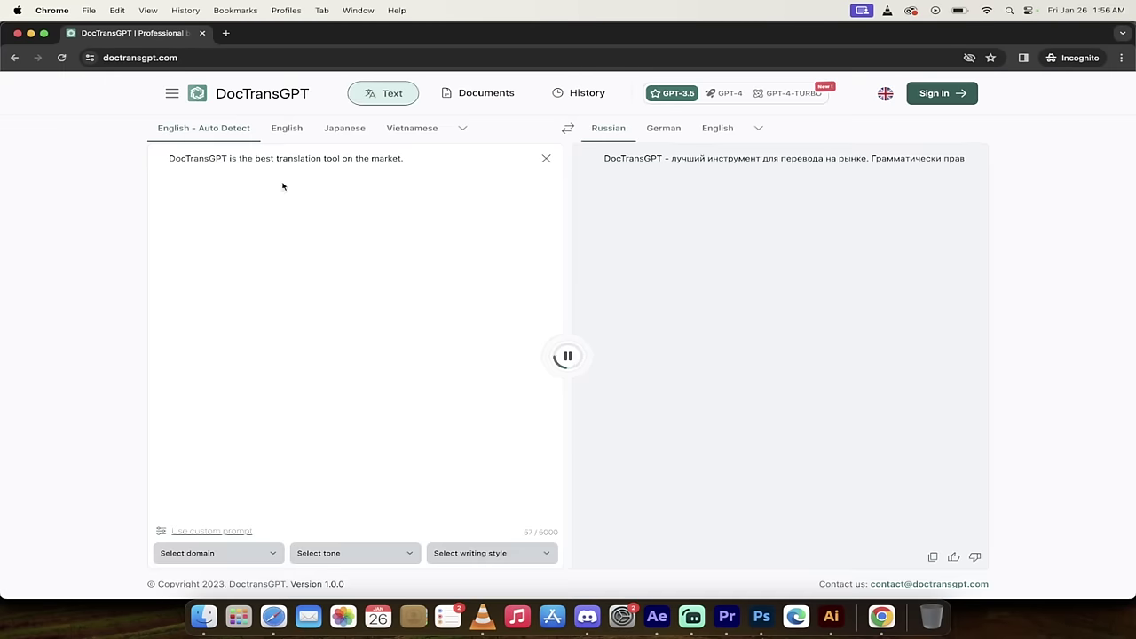
{"action": "left_click", "coordinate": [170, 94]}
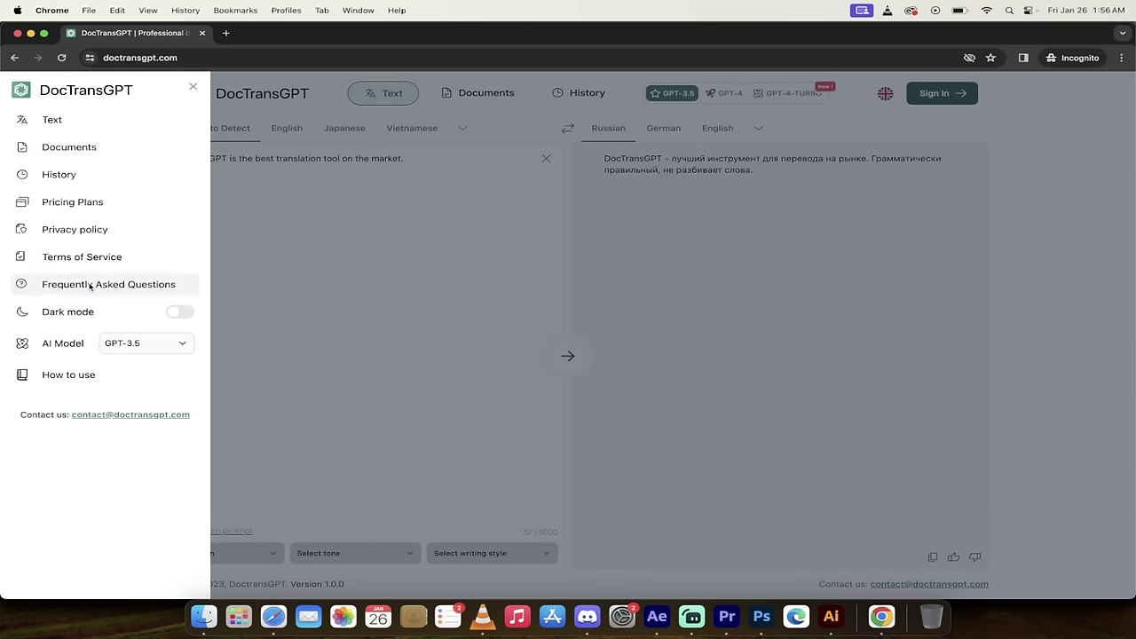